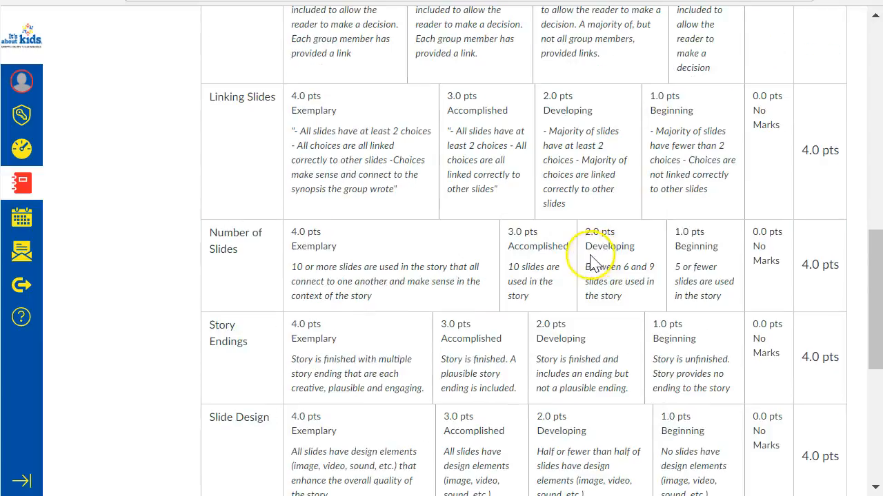
Review the Essay#1 assignment and its attached rubric, and open the assignment in SpeedGrader
{"action": "scroll", "coordinate": [590, 262], "scroll_direction": "up", "scroll_amount": 3}
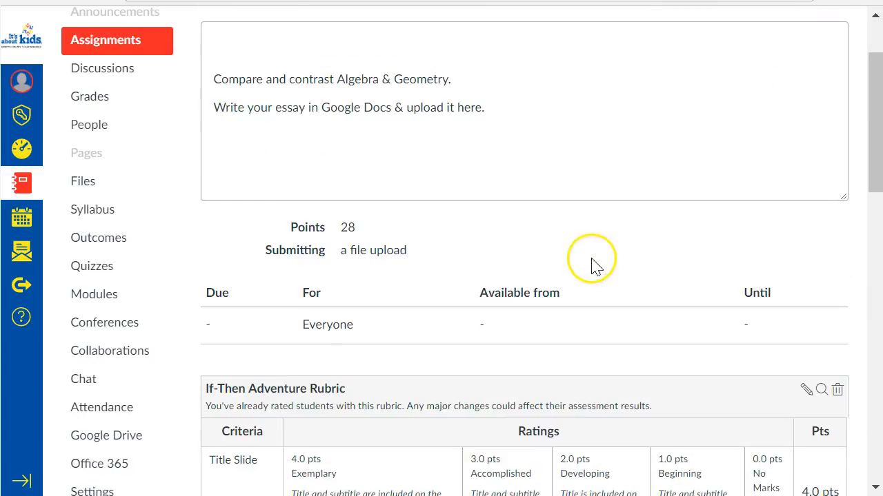
{"action": "scroll", "coordinate": [655, 242], "scroll_direction": "down", "scroll_amount": 5}
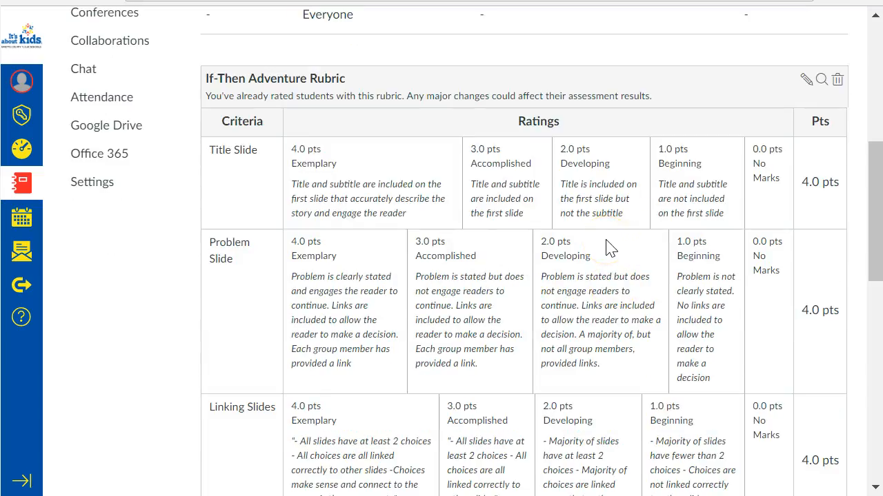
{"action": "scroll", "coordinate": [681, 287], "scroll_direction": "up", "scroll_amount": 6}
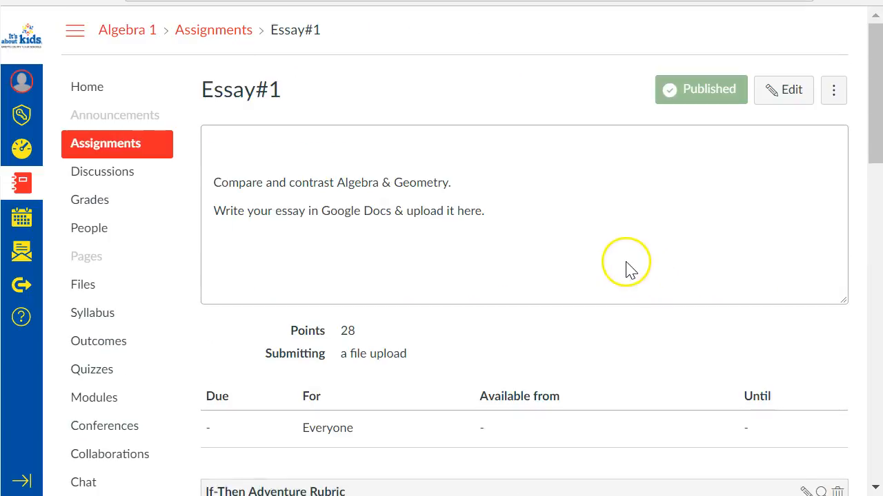
{"action": "scroll", "coordinate": [600, 273], "scroll_direction": "down", "scroll_amount": 1}
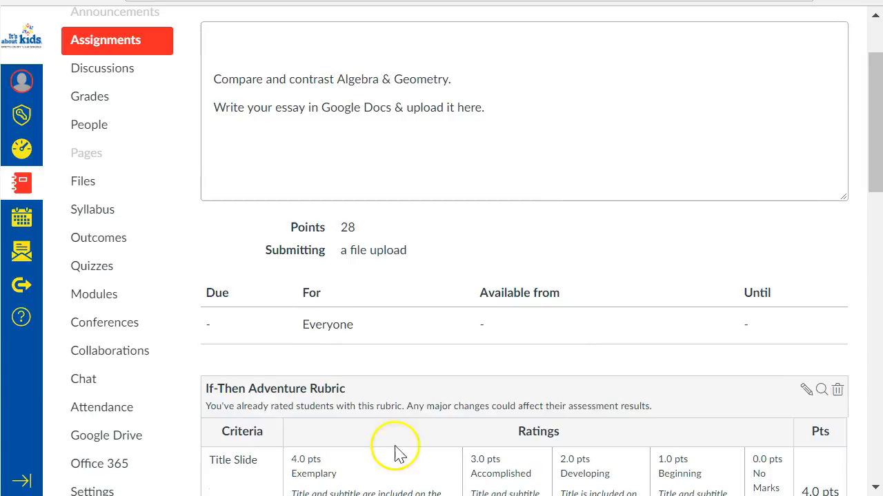
{"action": "scroll", "coordinate": [470, 277], "scroll_direction": "up", "scroll_amount": 1}
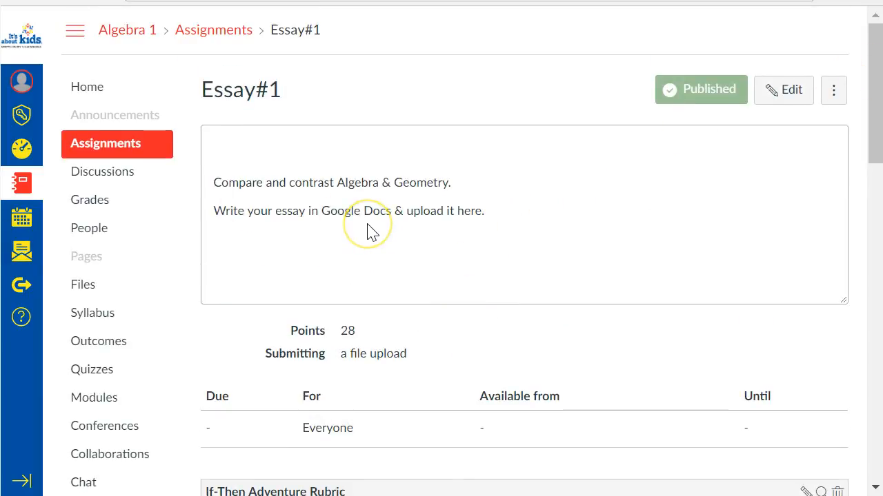
{"action": "key", "text": "ctrl+minus"}
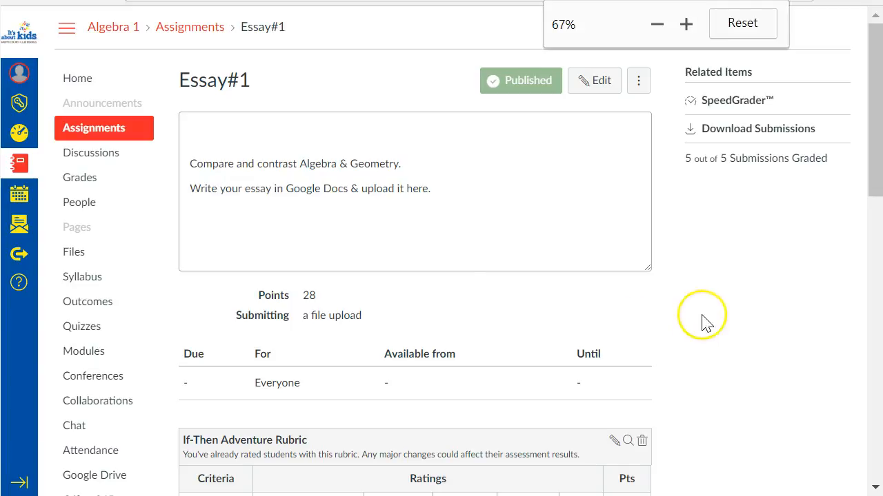
{"action": "left_click", "coordinate": [719, 104]}
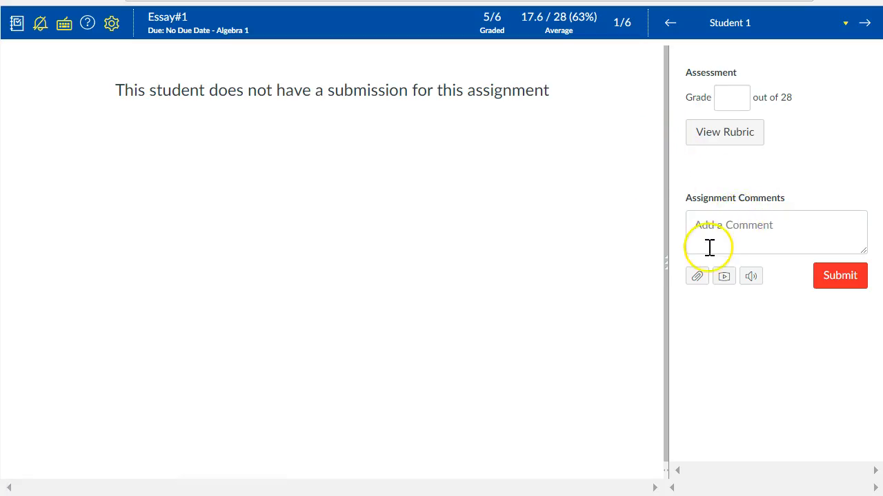
Switch to Student 5's submission for grading
{"action": "left_click", "coordinate": [704, 24]}
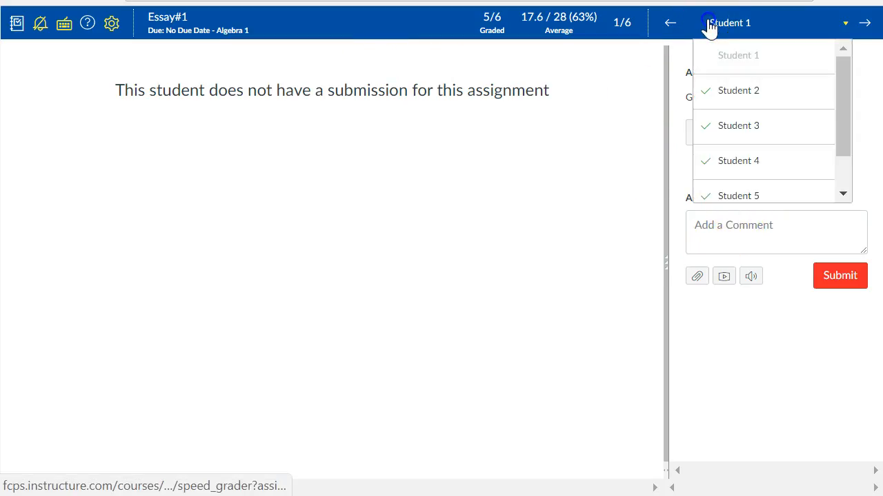
{"action": "scroll", "coordinate": [766, 162], "scroll_direction": "down", "scroll_amount": 2}
{"action": "left_click", "coordinate": [742, 148]}
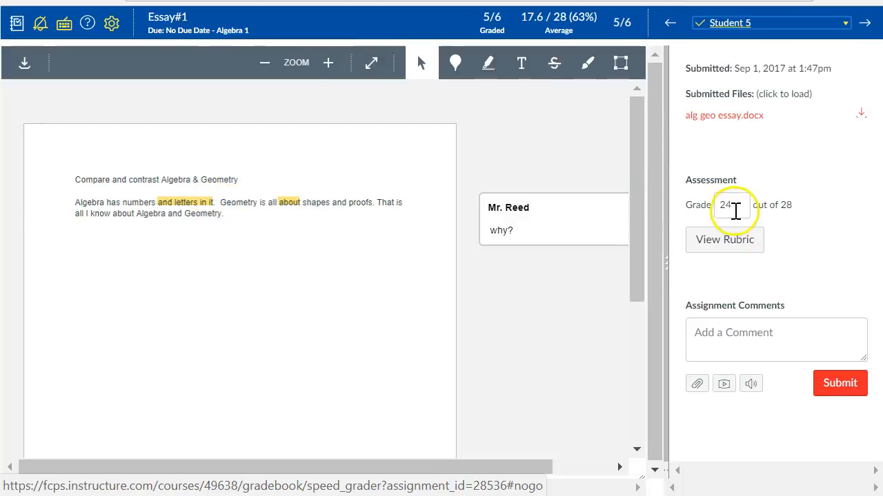
Show the grading rubric for Student 5 and widen the grading area until the rubric's points column fits
{"action": "left_click", "coordinate": [731, 206]}
{"action": "left_click", "coordinate": [721, 335]}
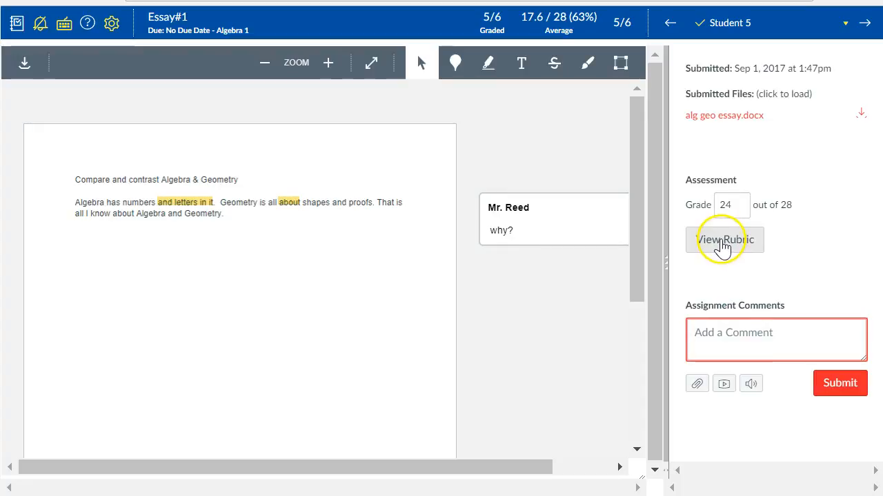
{"action": "left_click", "coordinate": [719, 243]}
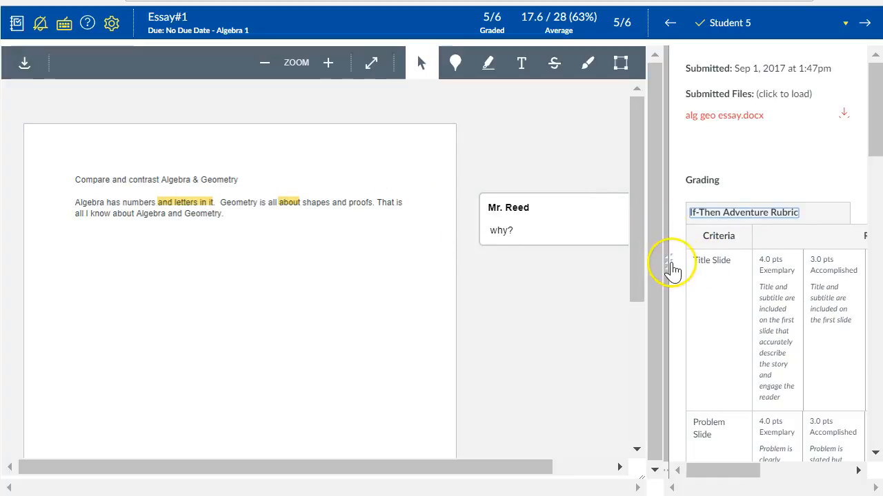
{"action": "left_click", "coordinate": [631, 264]}
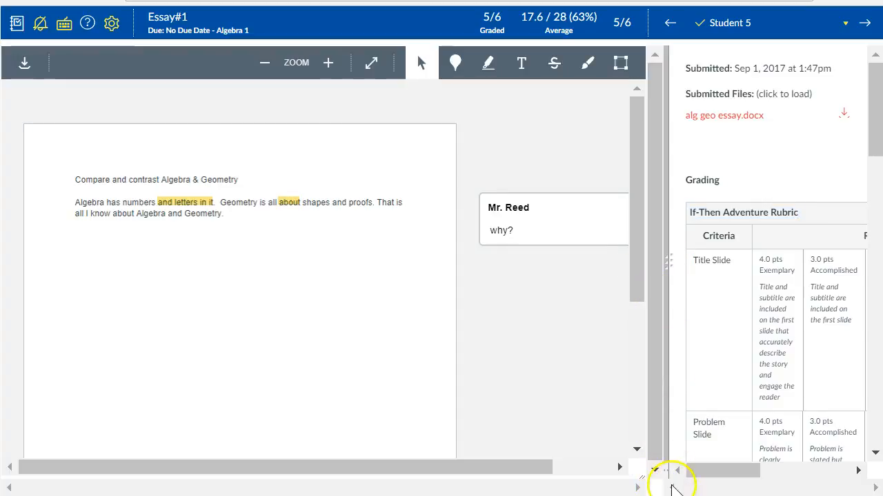
{"action": "left_click_drag", "start_coordinate": [666, 272], "coordinate": [381, 261]}
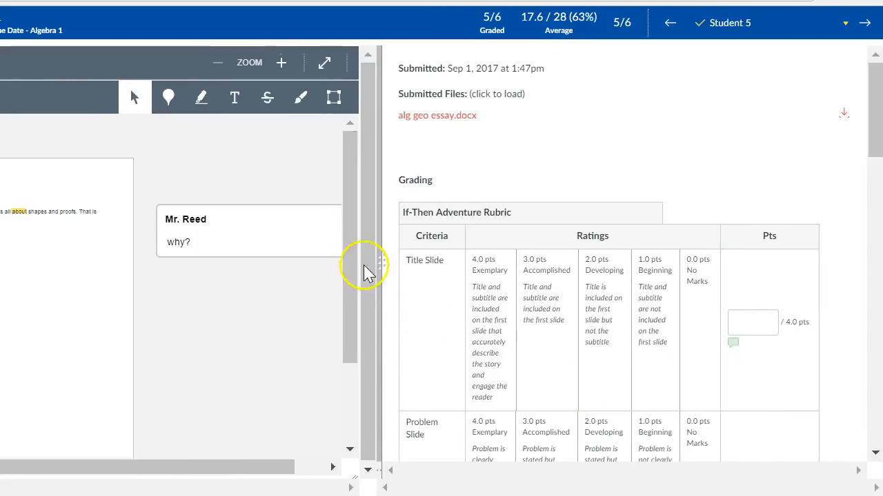
{"action": "left_click_drag", "start_coordinate": [382, 272], "coordinate": [317, 267]}
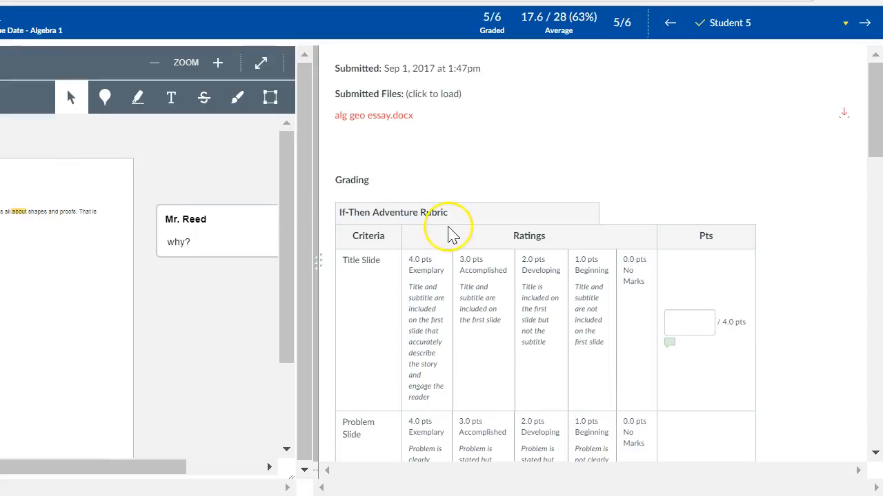
Rate the Title Slide criterion as Accomplished, 3.0 pts, in the If-Then Adventure Rubric
{"action": "scroll", "coordinate": [448, 234], "scroll_direction": "down", "scroll_amount": 2}
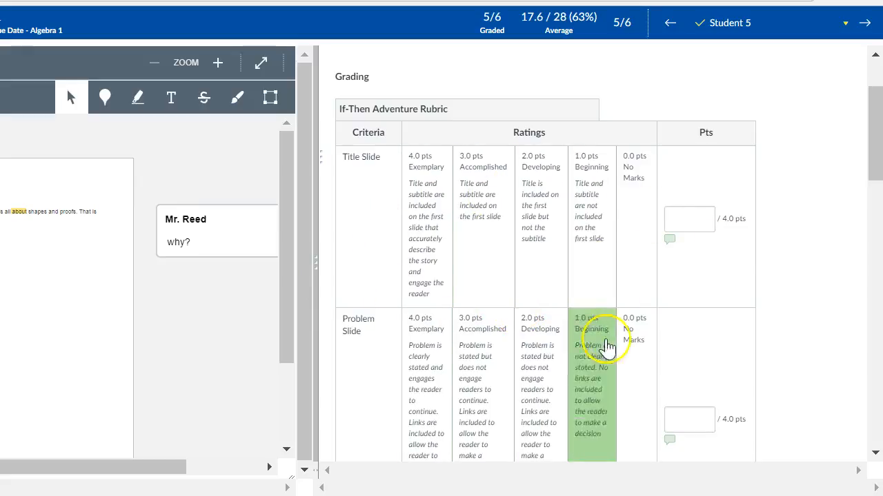
{"action": "scroll", "coordinate": [699, 354], "scroll_direction": "down", "scroll_amount": 2}
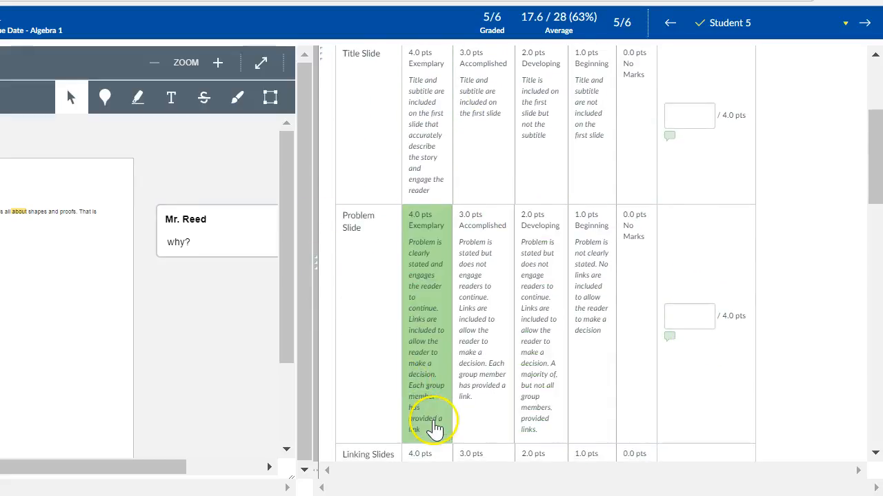
{"action": "scroll", "coordinate": [561, 388], "scroll_direction": "down", "scroll_amount": 2}
{"action": "scroll", "coordinate": [512, 246], "scroll_direction": "up", "scroll_amount": 4}
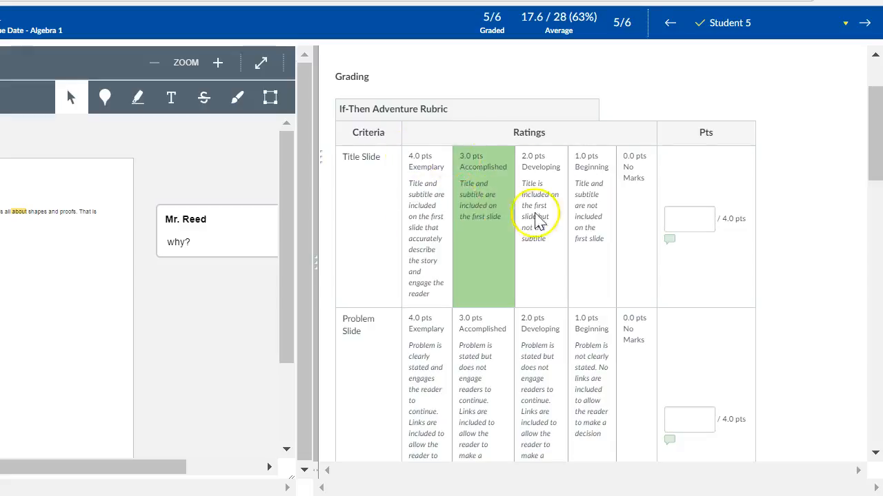
{"action": "left_click", "coordinate": [471, 183]}
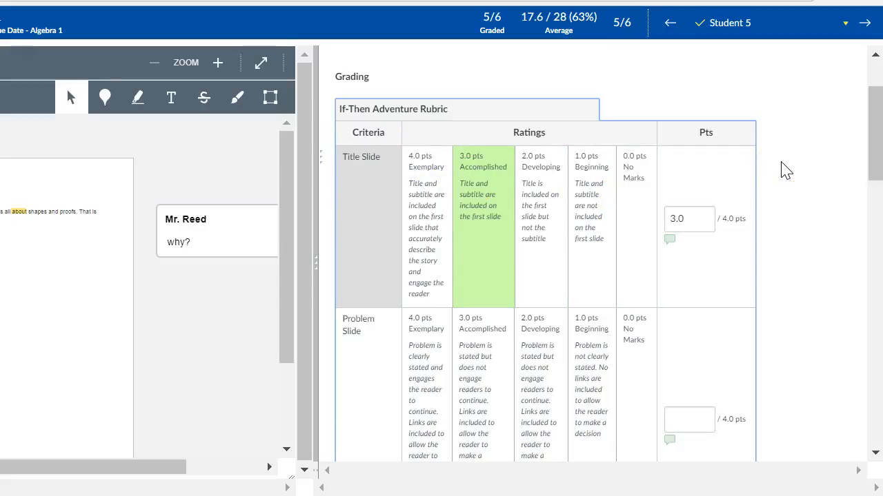
{"action": "double_click", "coordinate": [667, 219]}
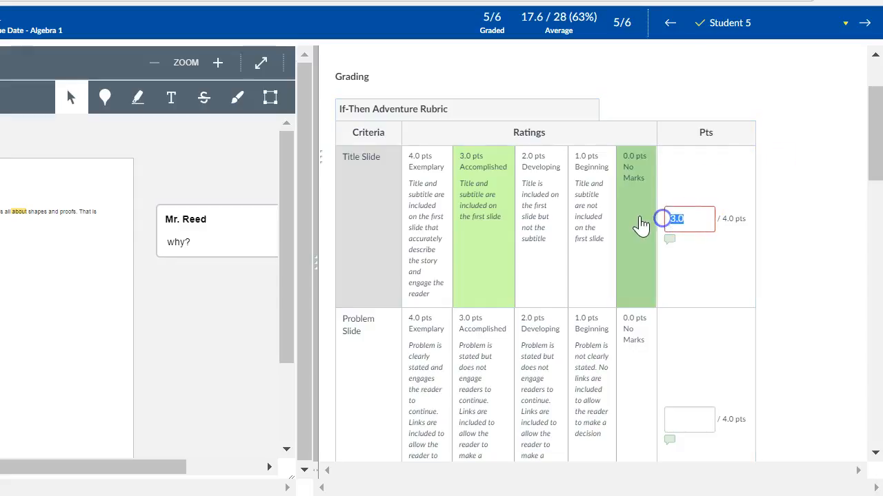
{"action": "left_click", "coordinate": [793, 262]}
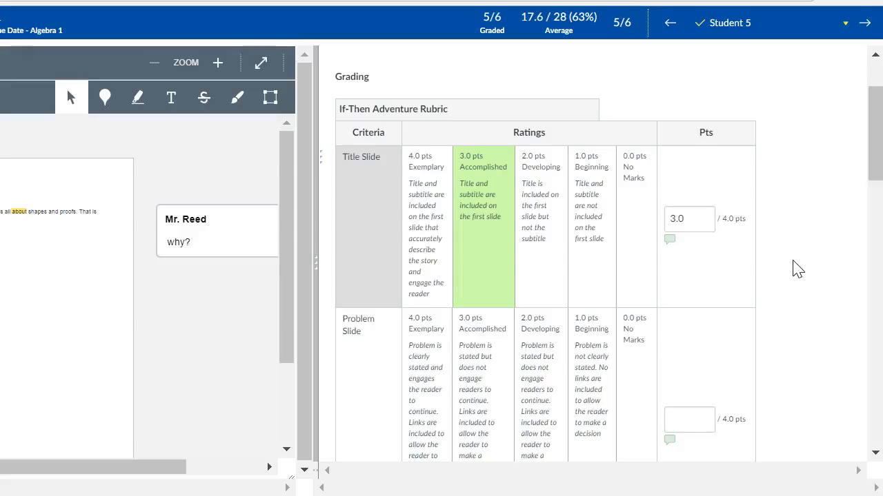
Rate the Problem Slide criterion as Developing, 2.0 pts
{"action": "scroll", "coordinate": [258, 220], "scroll_direction": "down", "scroll_amount": 3}
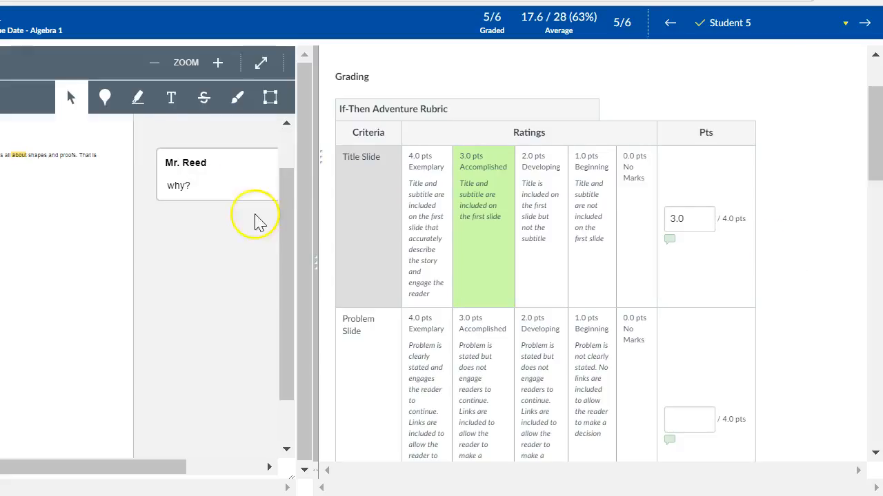
{"action": "scroll", "coordinate": [420, 228], "scroll_direction": "down", "scroll_amount": 3}
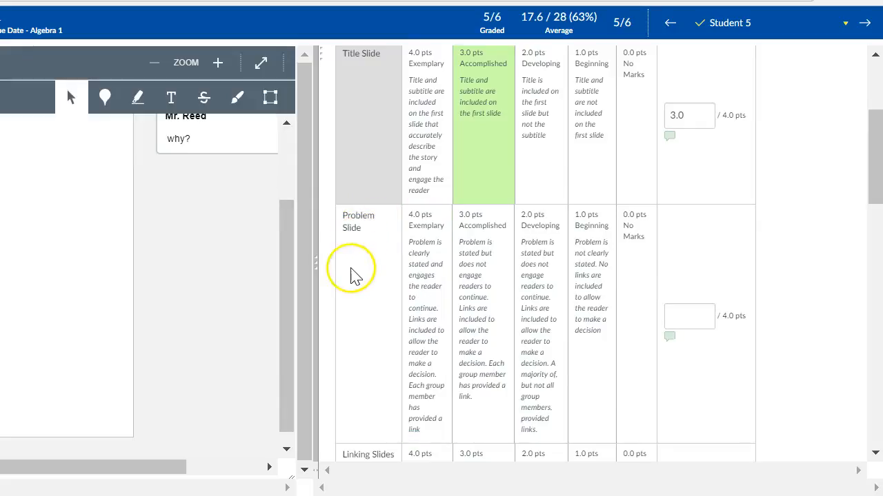
{"action": "left_click", "coordinate": [553, 243]}
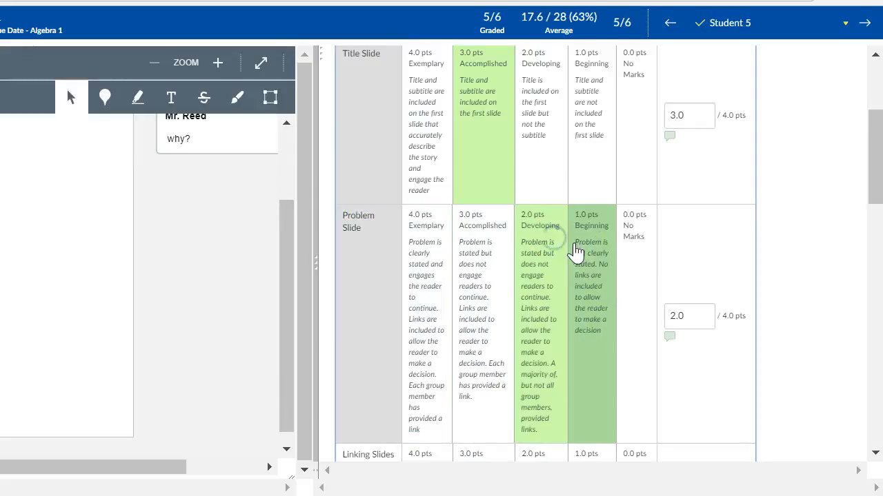
Rate Linking Slides as Exemplary, 4.0 pts, and Number of Slides as Developing, 2.0 pts
{"action": "scroll", "coordinate": [557, 207], "scroll_direction": "down", "scroll_amount": 3}
{"action": "scroll", "coordinate": [779, 231], "scroll_direction": "down", "scroll_amount": 1}
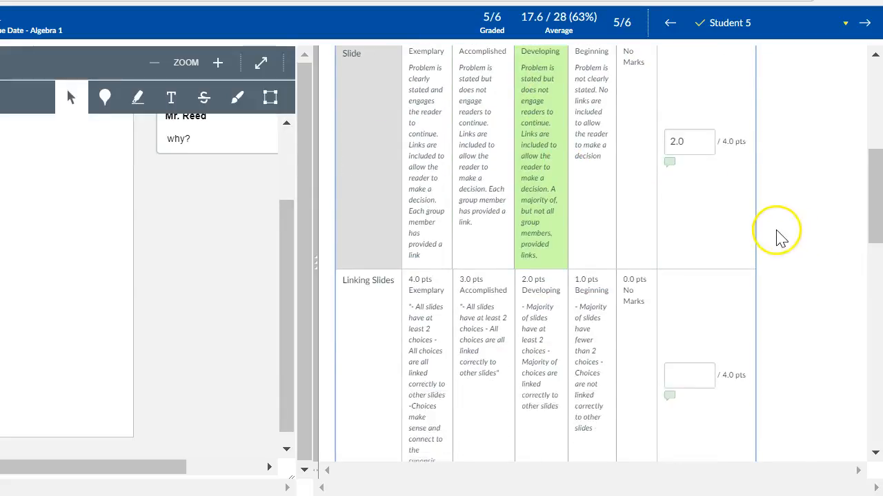
{"action": "scroll", "coordinate": [590, 154], "scroll_direction": "up", "scroll_amount": 1}
{"action": "scroll", "coordinate": [424, 373], "scroll_direction": "down", "scroll_amount": 1}
{"action": "left_click", "coordinate": [429, 310]}
{"action": "scroll", "coordinate": [483, 310], "scroll_direction": "down", "scroll_amount": 3}
{"action": "scroll", "coordinate": [515, 317], "scroll_direction": "down", "scroll_amount": 2}
{"action": "left_click", "coordinate": [542, 252]}
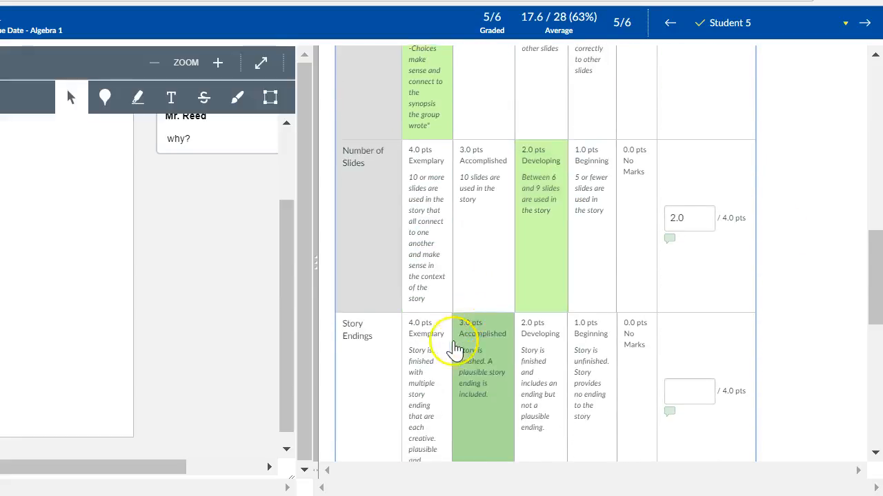
Rate Story Endings as Exemplary, 4.0 pts, and Slide Design as Accomplished, 3.0 pts
{"action": "scroll", "coordinate": [457, 351], "scroll_direction": "down", "scroll_amount": 3}
{"action": "left_click", "coordinate": [449, 232]}
{"action": "left_click", "coordinate": [459, 350]}
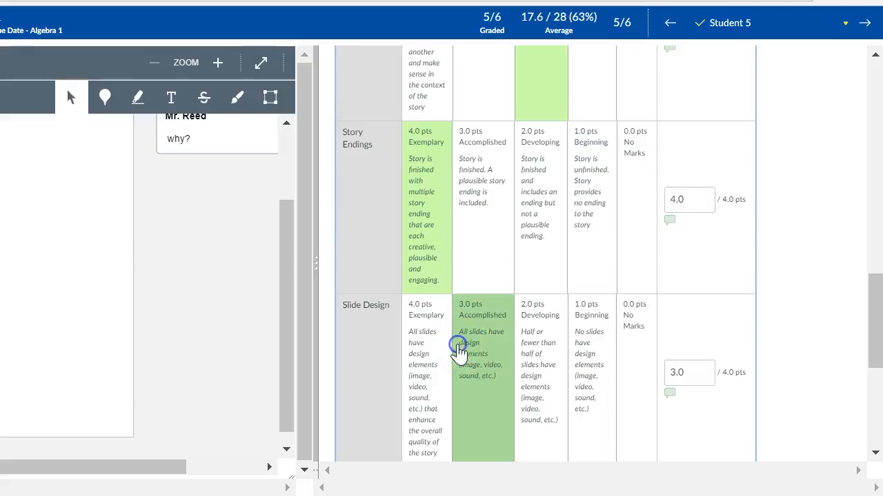
Rate Collaboration as Exemplary, 4.0 pts, and add the comment "font color was unattractive" to the Slide Design criterion
{"action": "scroll", "coordinate": [476, 350], "scroll_direction": "down", "scroll_amount": 3}
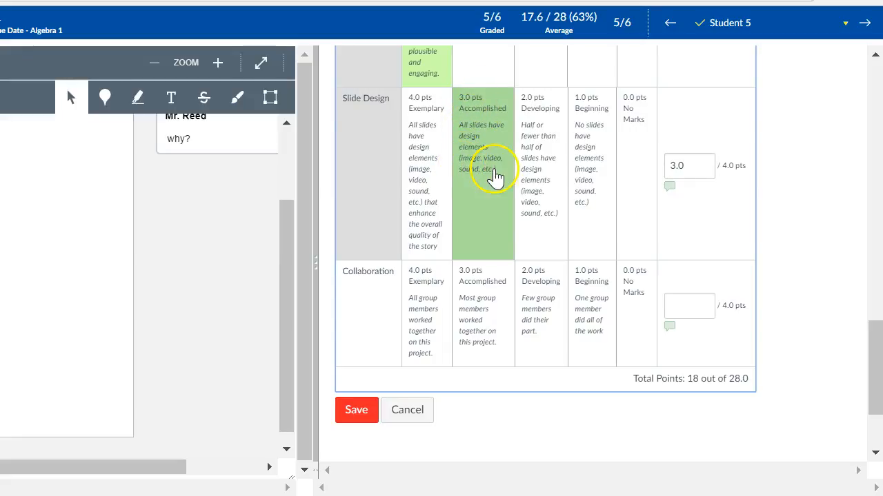
{"action": "left_click", "coordinate": [411, 300]}
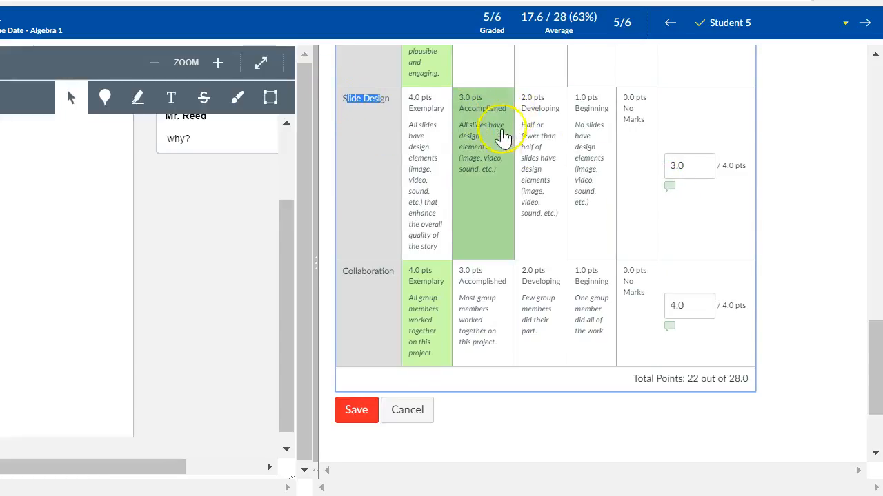
{"action": "left_click", "coordinate": [668, 186]}
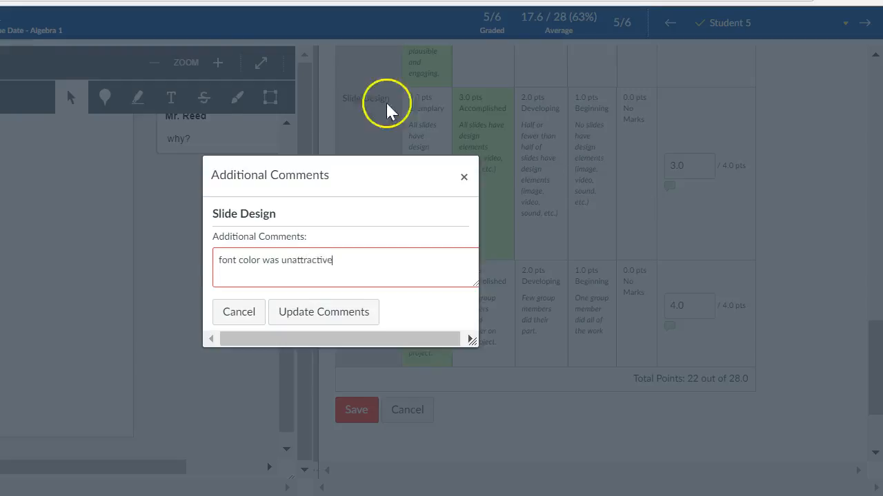
{"action": "left_click", "coordinate": [328, 313]}
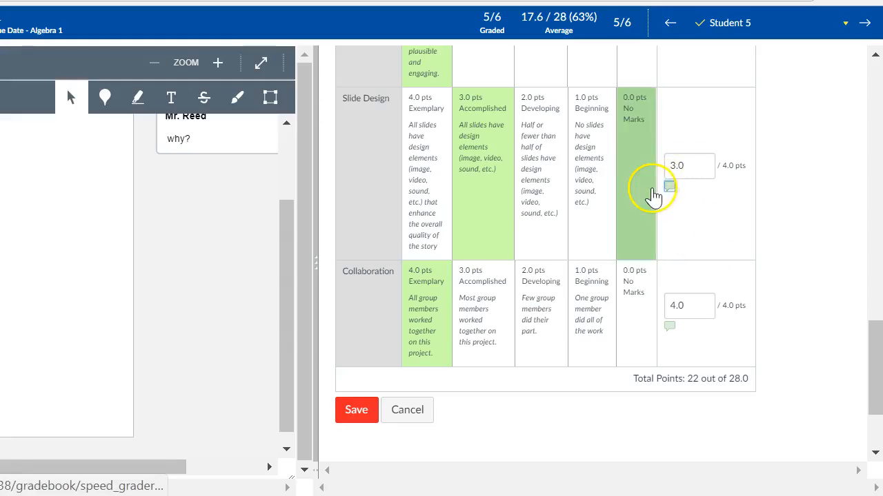
Check the rubric's total points, save the rubric assessment, and review the saved ratings
{"action": "scroll", "coordinate": [680, 305], "scroll_direction": "up", "scroll_amount": 2}
{"action": "scroll", "coordinate": [759, 296], "scroll_direction": "down", "scroll_amount": 4}
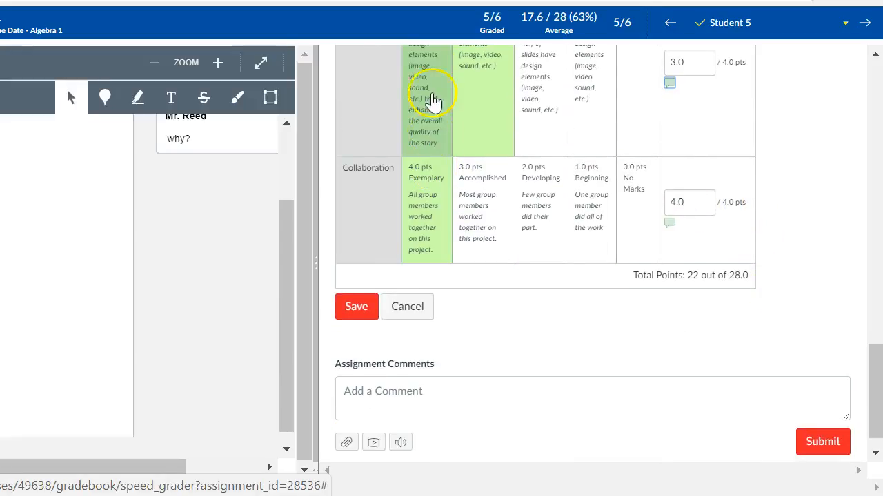
{"action": "left_click_drag", "start_coordinate": [688, 275], "coordinate": [744, 275]}
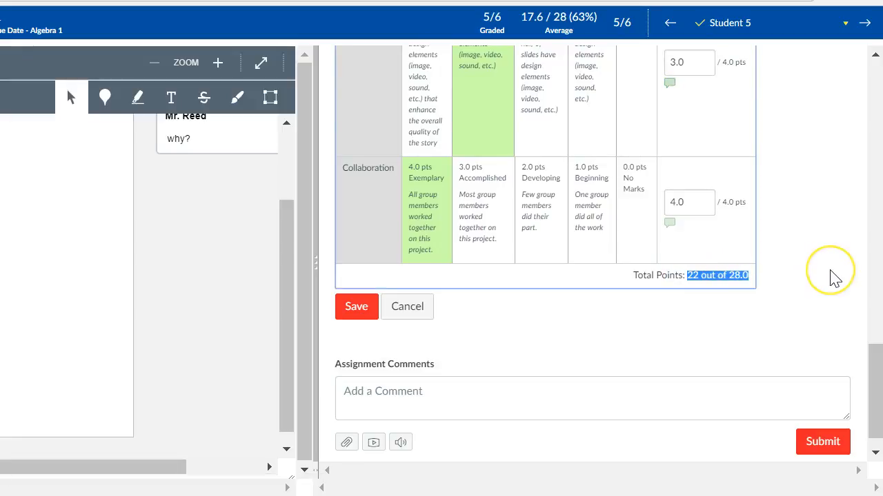
{"action": "scroll", "coordinate": [820, 286], "scroll_direction": "down", "scroll_amount": 1}
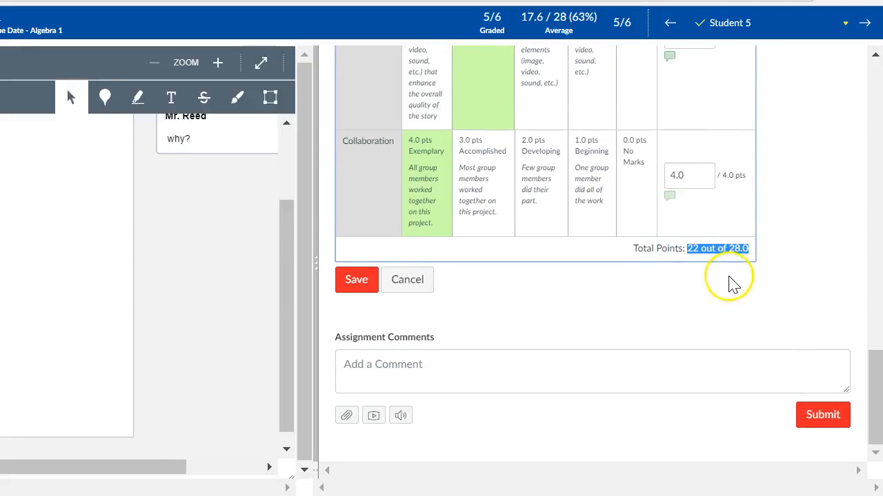
{"action": "left_click", "coordinate": [640, 288]}
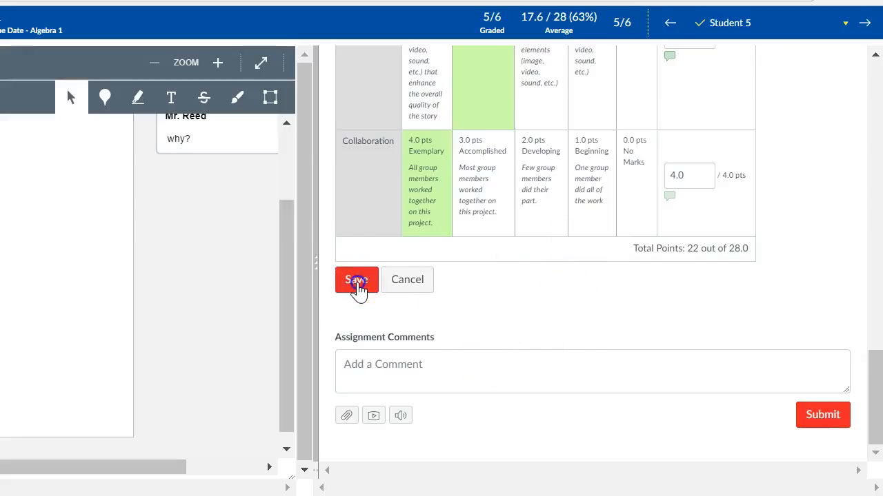
{"action": "left_click", "coordinate": [357, 281]}
{"action": "double_click", "coordinate": [384, 207]}
{"action": "scroll", "coordinate": [672, 245], "scroll_direction": "down", "scroll_amount": 3}
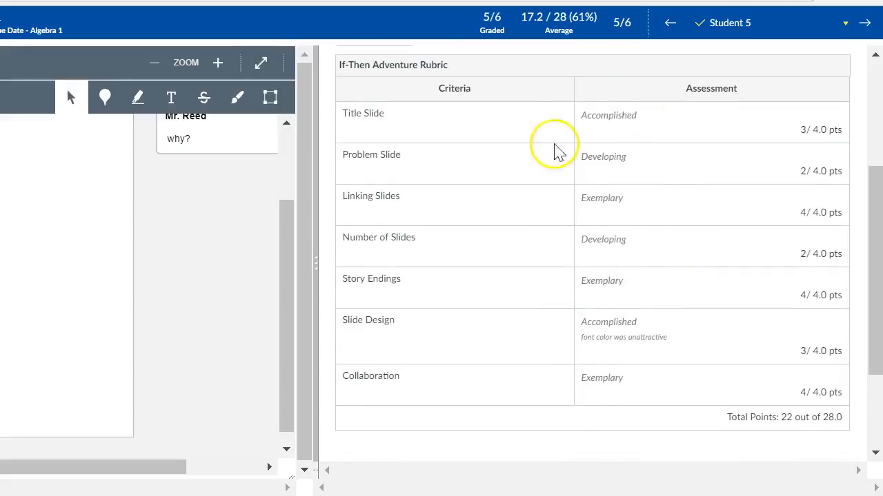
Finish reviewing Student 5's rubric results, open Student 6's submission, and examine its grade and rubric ratings
{"action": "scroll", "coordinate": [619, 414], "scroll_direction": "down", "scroll_amount": 2}
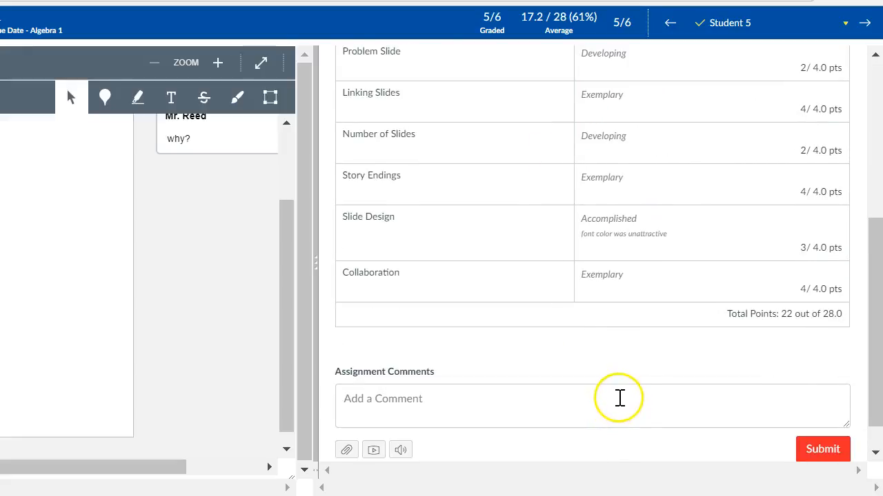
{"action": "scroll", "coordinate": [619, 399], "scroll_direction": "up", "scroll_amount": 5}
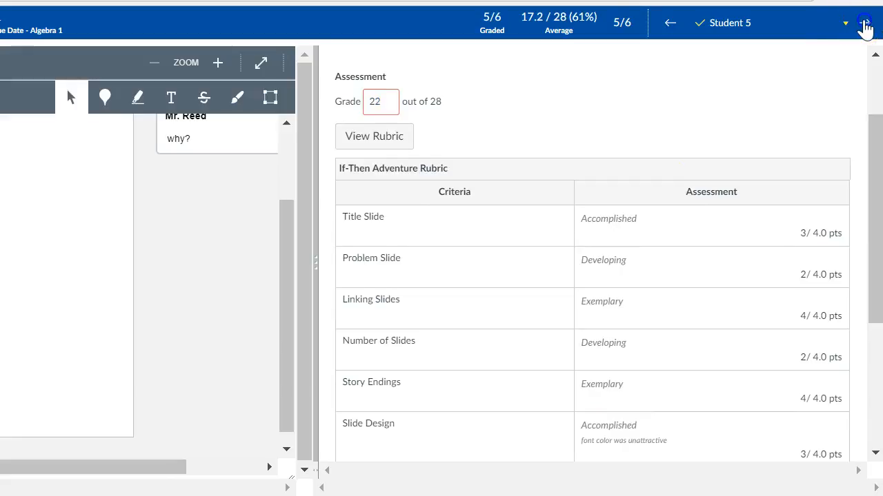
{"action": "left_click", "coordinate": [864, 24]}
{"action": "scroll", "coordinate": [642, 196], "scroll_direction": "down", "scroll_amount": 3}
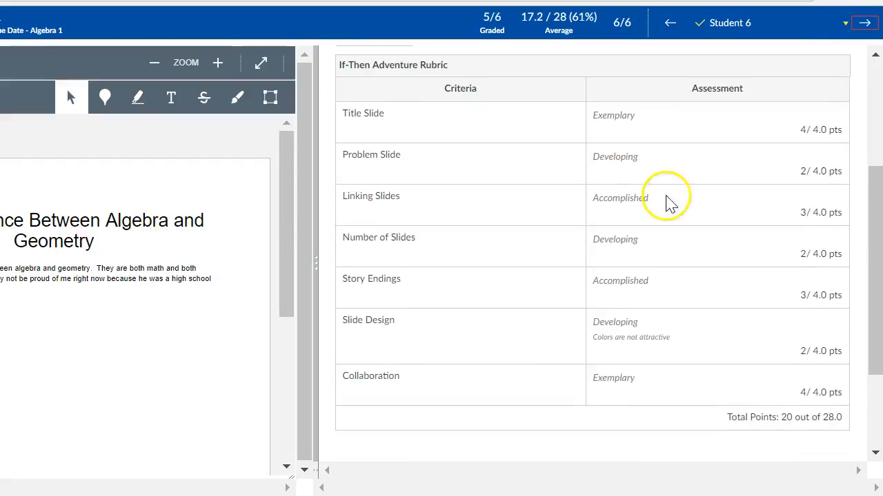
{"action": "scroll", "coordinate": [528, 331], "scroll_direction": "up", "scroll_amount": 3}
{"action": "scroll", "coordinate": [548, 269], "scroll_direction": "down", "scroll_amount": 3}
{"action": "scroll", "coordinate": [573, 269], "scroll_direction": "up", "scroll_amount": 3}
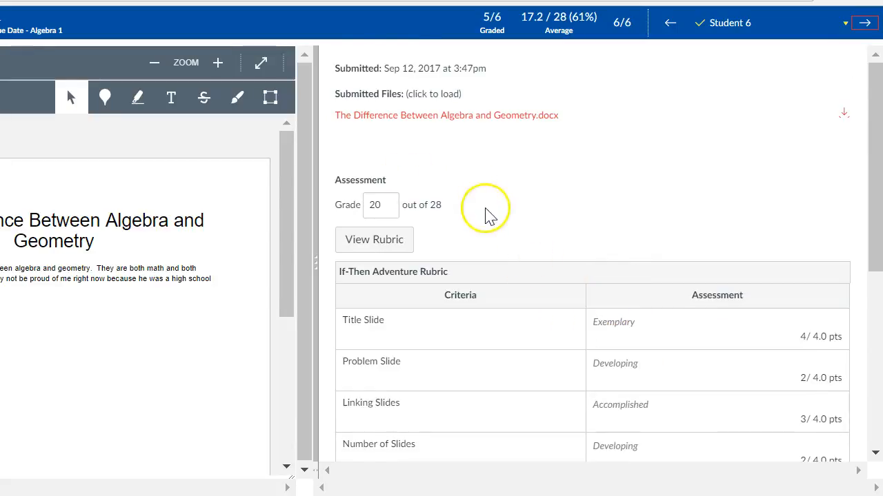
{"action": "scroll", "coordinate": [487, 216], "scroll_direction": "down", "scroll_amount": 5}
Highlight the word "Algebra" in the title of Student 6's essay
{"action": "left_click", "coordinate": [363, 365]}
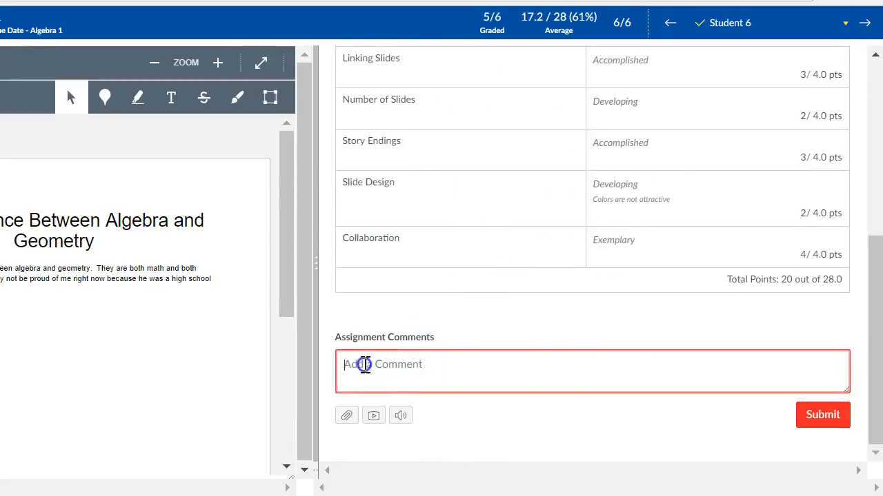
{"action": "left_click", "coordinate": [138, 102]}
{"action": "left_click_drag", "start_coordinate": [105, 220], "coordinate": [177, 221]}
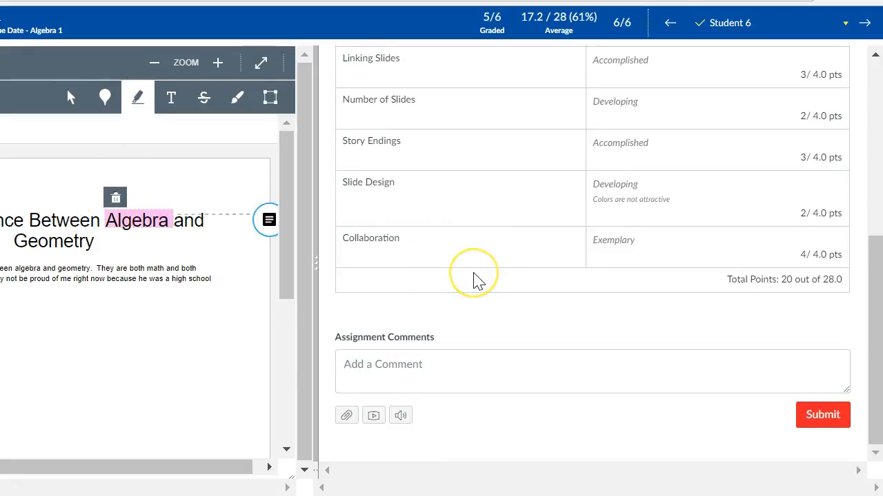